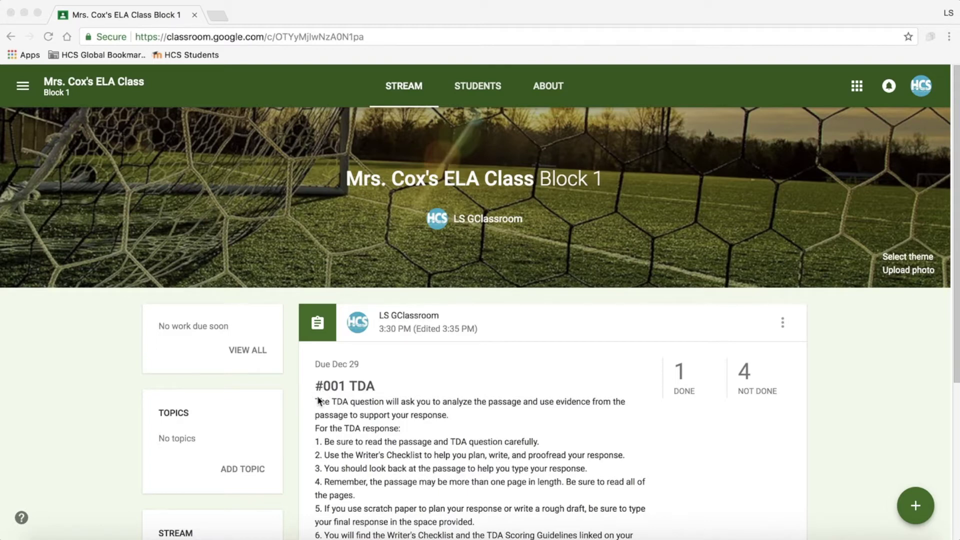
Open the #001 TDA student work and scroll through the one completed student's submitted PDF
{"action": "scroll", "coordinate": [342, 400], "scroll_direction": "down", "scroll_amount": 3}
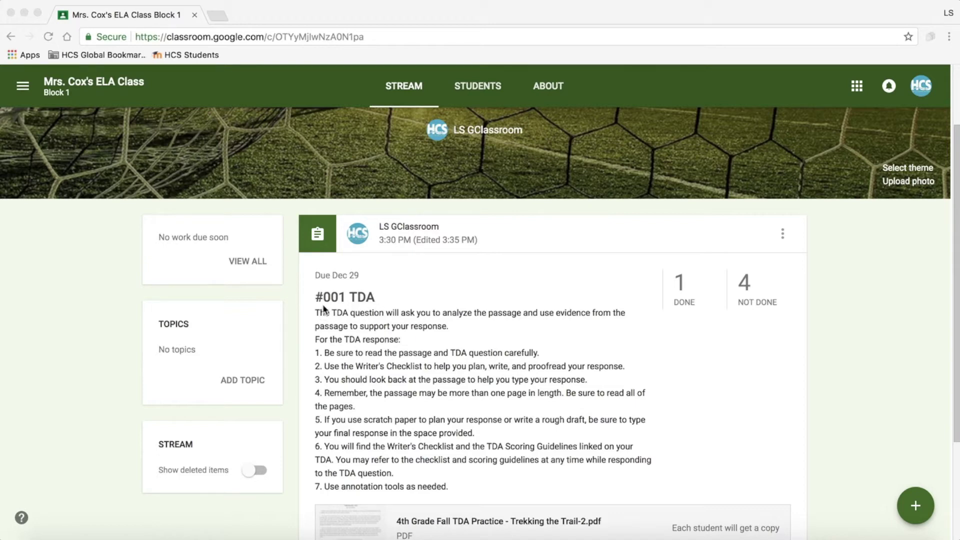
{"action": "left_click", "coordinate": [361, 298]}
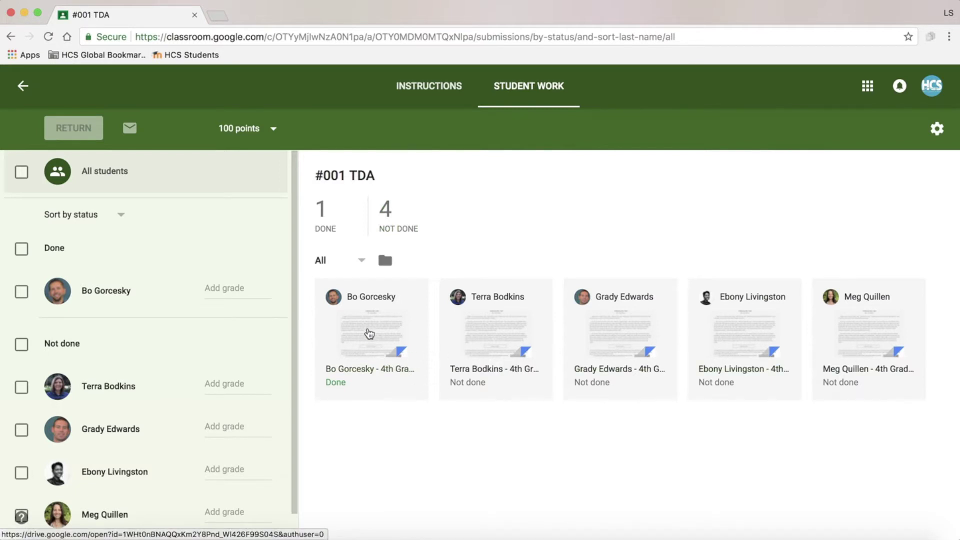
{"action": "left_click", "coordinate": [369, 334]}
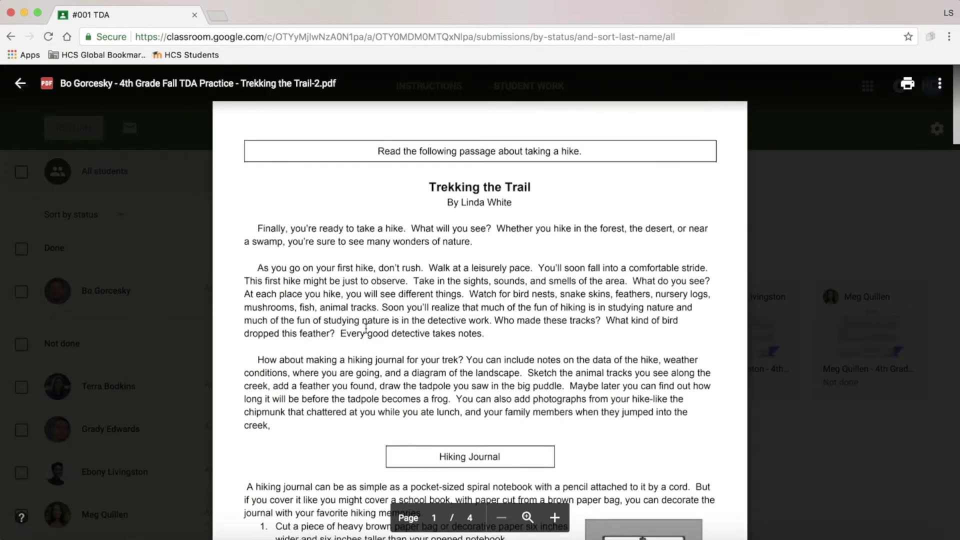
{"action": "scroll", "coordinate": [367, 329], "scroll_direction": "down", "scroll_amount": 20}
{"action": "scroll", "coordinate": [366, 329], "scroll_direction": "down", "scroll_amount": 3}
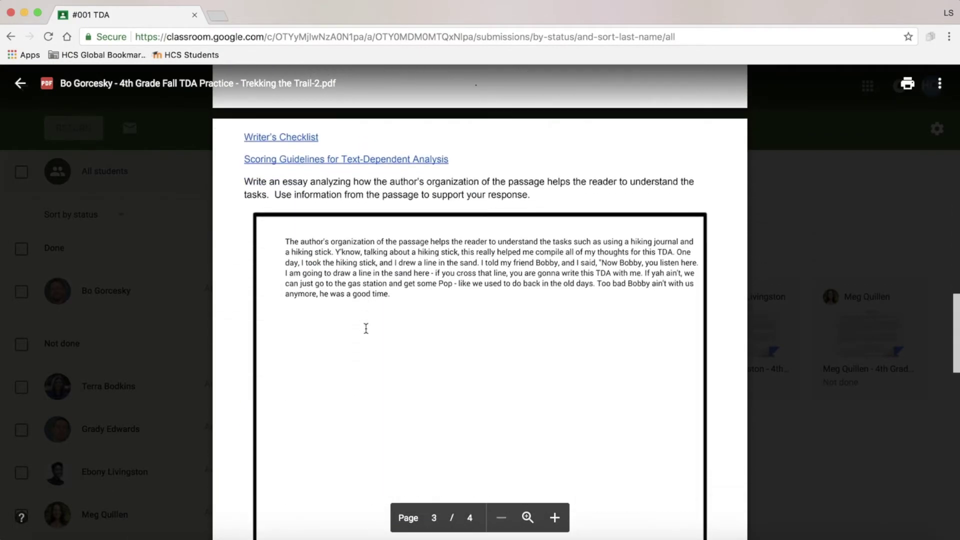
{"action": "left_click", "coordinate": [21, 86]}
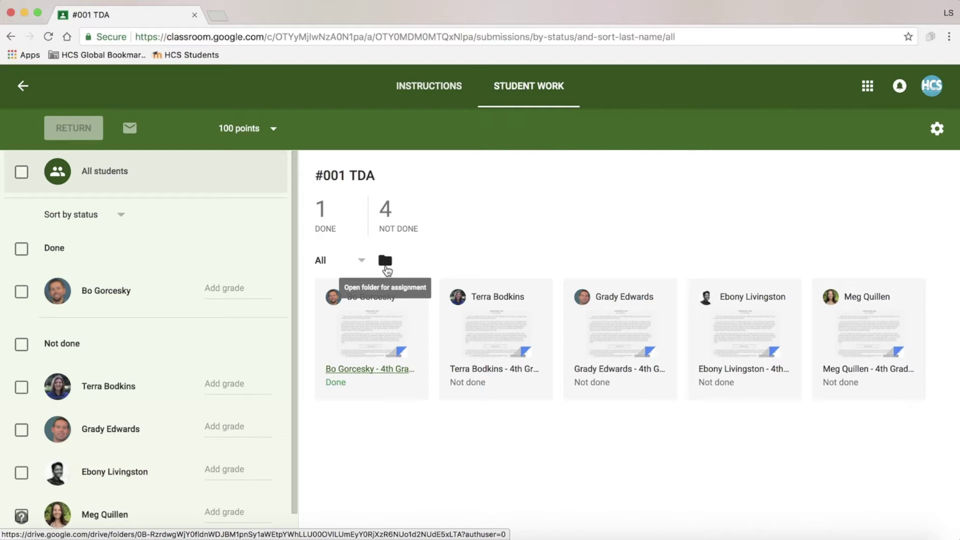
Open the assignment's folder in Google Drive in its own window on the right half
{"action": "left_click", "coordinate": [385, 263]}
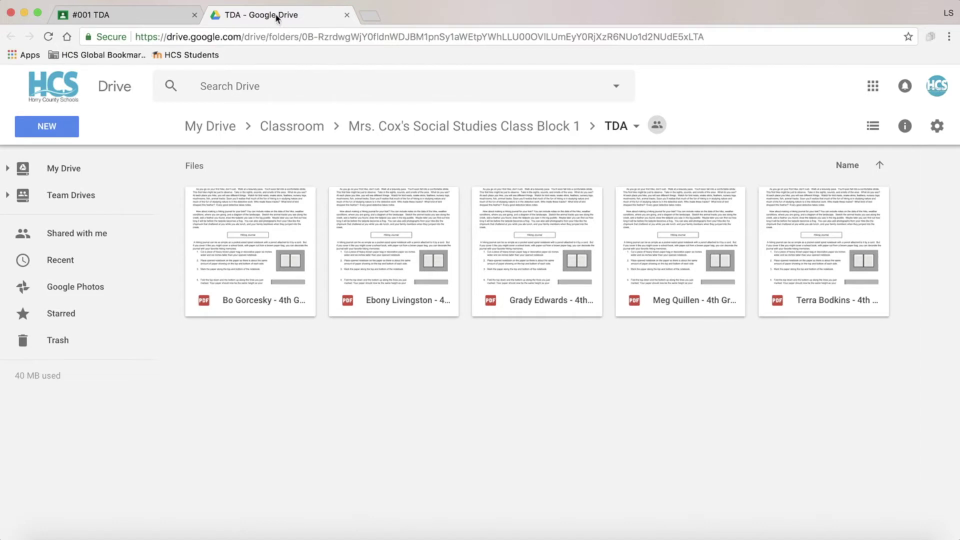
{"action": "left_click_drag", "start_coordinate": [277, 19], "coordinate": [277, 56]}
{"action": "left_click_drag", "start_coordinate": [345, 61], "coordinate": [958, 177]}
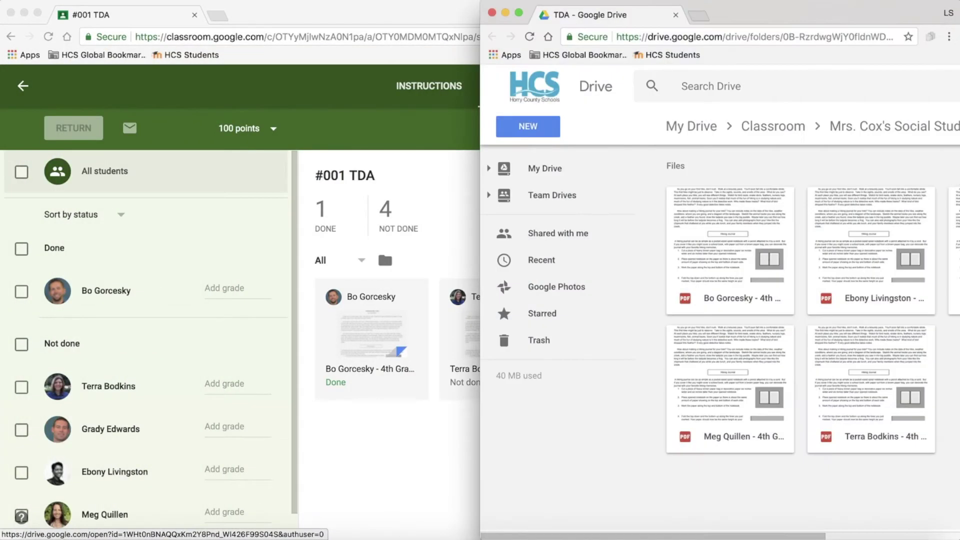
Snap Classroom to the left half showing the student list, and adjust both window widths
{"action": "left_click", "coordinate": [398, 14]}
{"action": "double_click", "coordinate": [395, 15]}
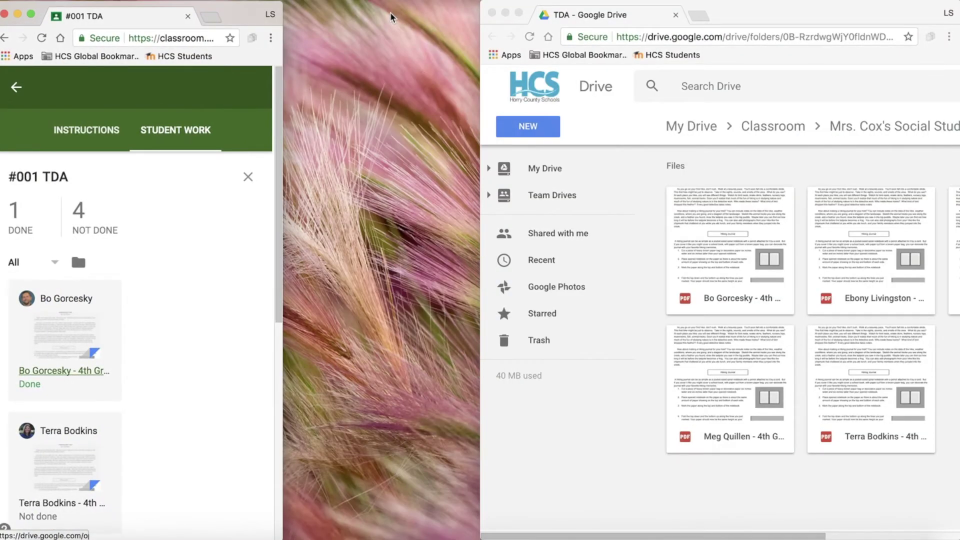
{"action": "key", "text": "ctrl+alt+Left"}
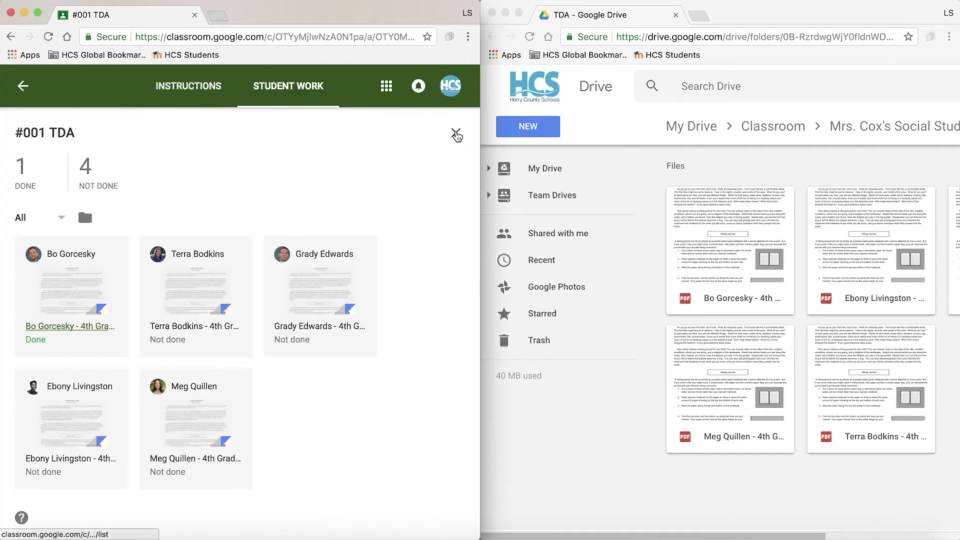
{"action": "left_click", "coordinate": [457, 136]}
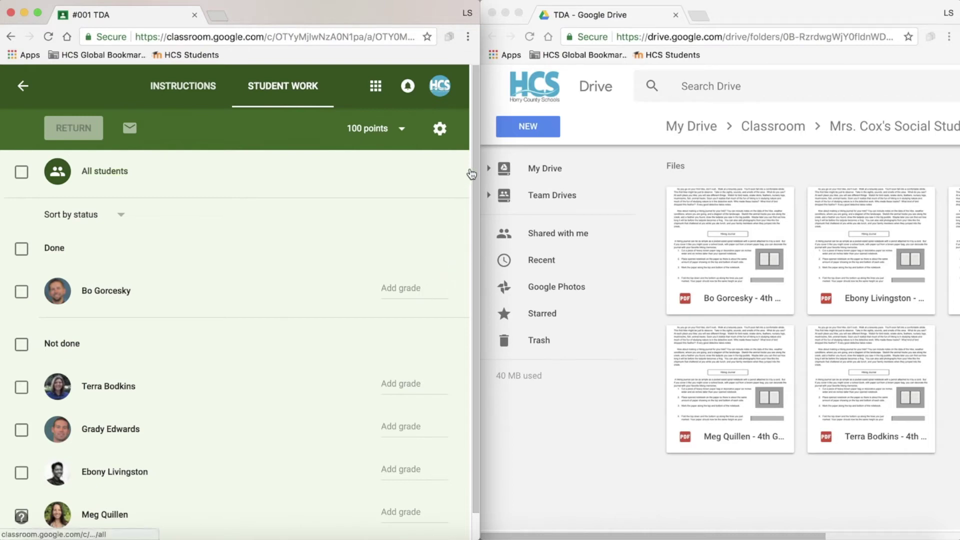
{"action": "left_click_drag", "start_coordinate": [479, 154], "coordinate": [338, 174]}
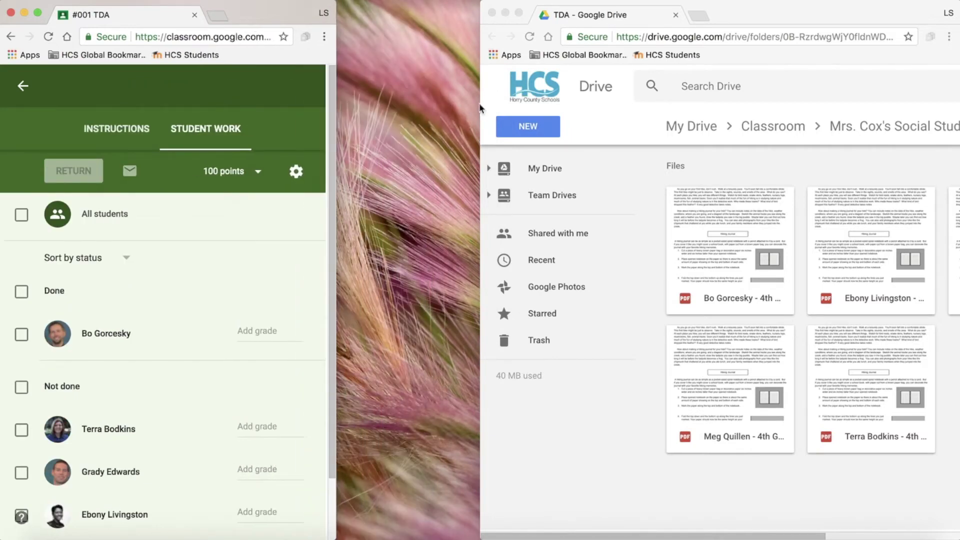
{"action": "left_click_drag", "start_coordinate": [481, 104], "coordinate": [319, 109]}
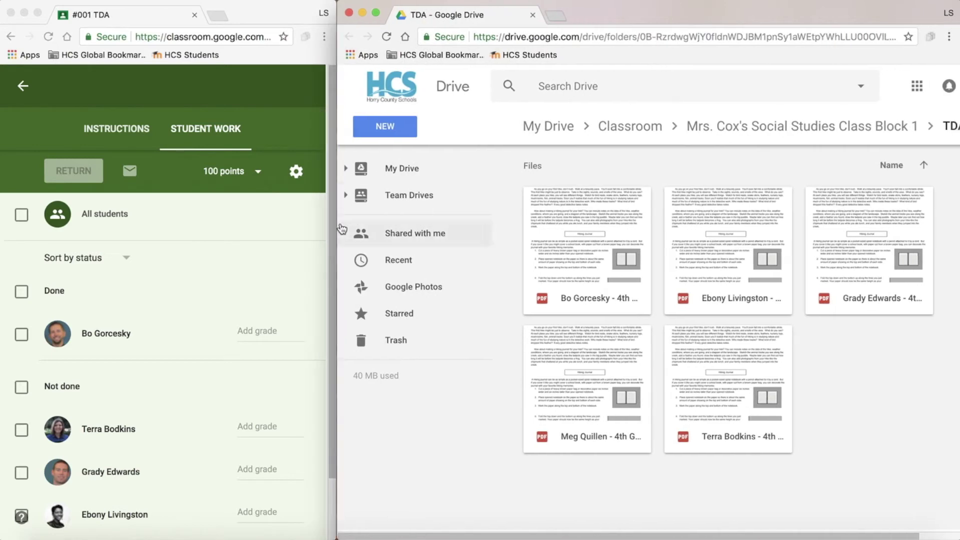
Preview the completed student's Trekking the Trail PDF and scroll to the essay on page 3
{"action": "left_click", "coordinate": [586, 231]}
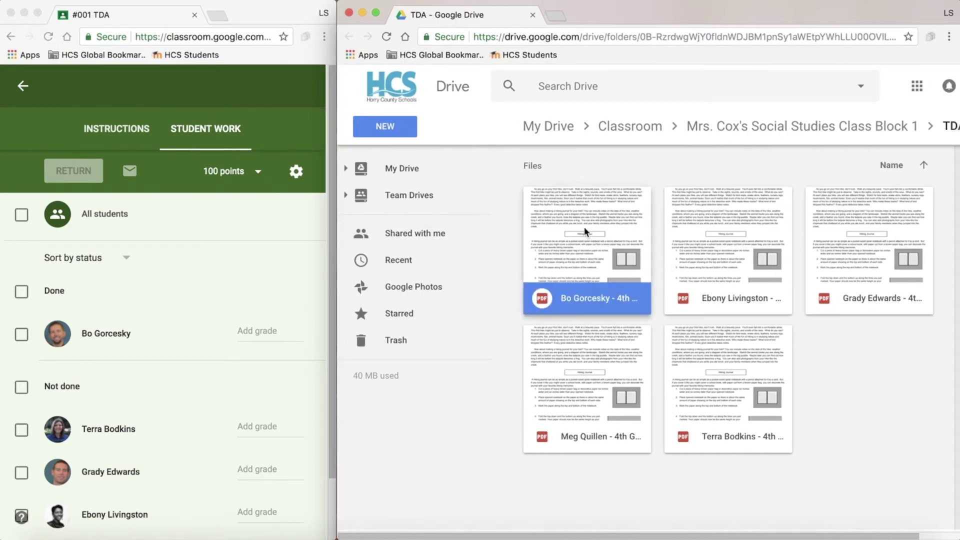
{"action": "right_click", "coordinate": [586, 231]}
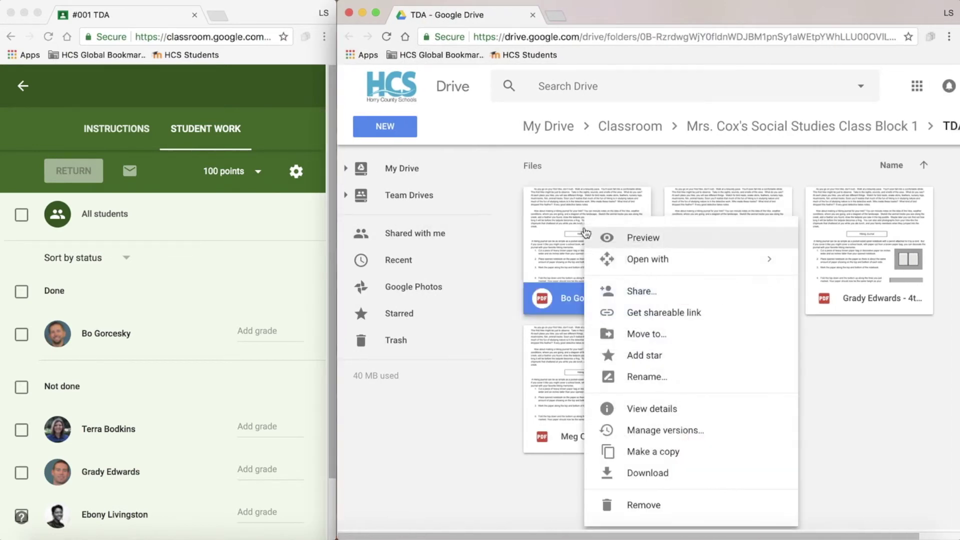
{"action": "left_click", "coordinate": [642, 247]}
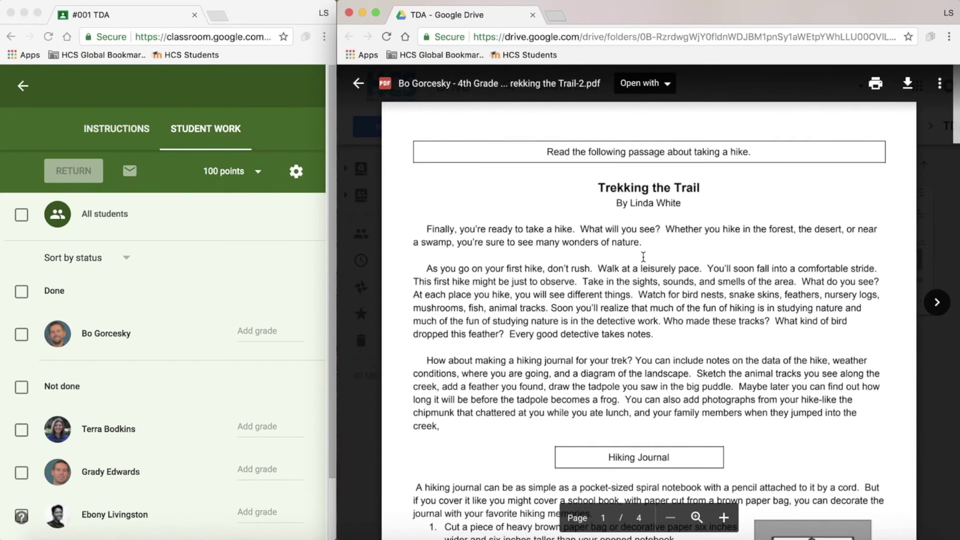
{"action": "scroll", "coordinate": [644, 286], "scroll_direction": "down", "scroll_amount": 5}
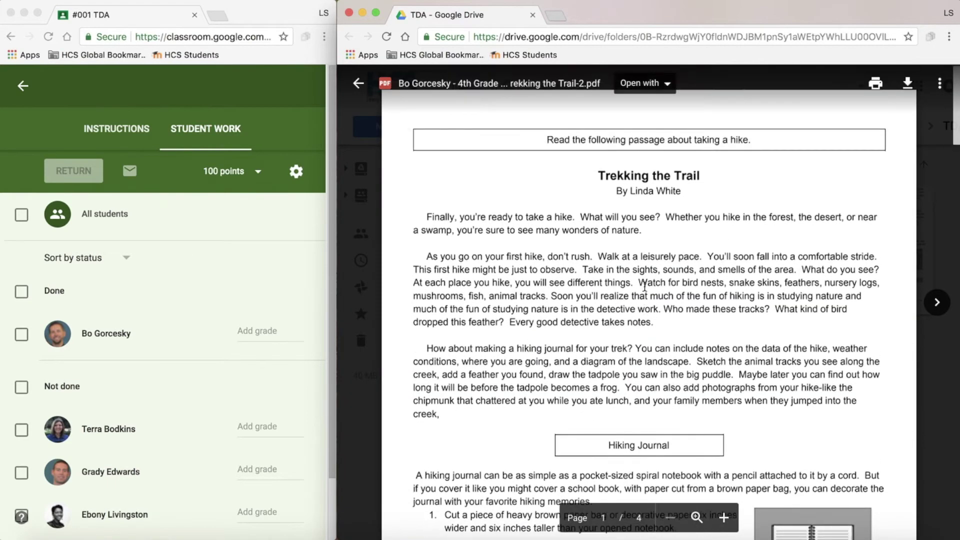
{"action": "scroll", "coordinate": [644, 286], "scroll_direction": "down", "scroll_amount": 20}
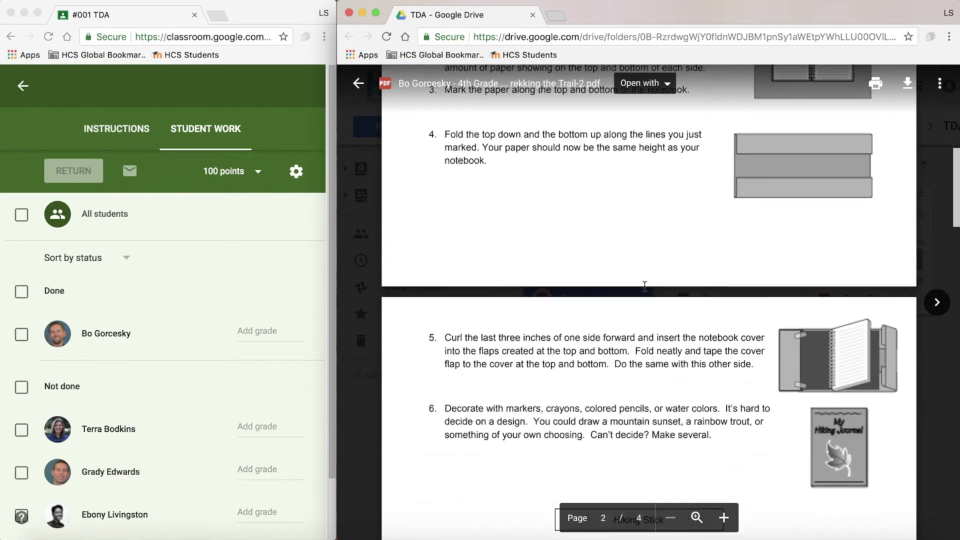
{"action": "scroll", "coordinate": [644, 286], "scroll_direction": "down", "scroll_amount": 10}
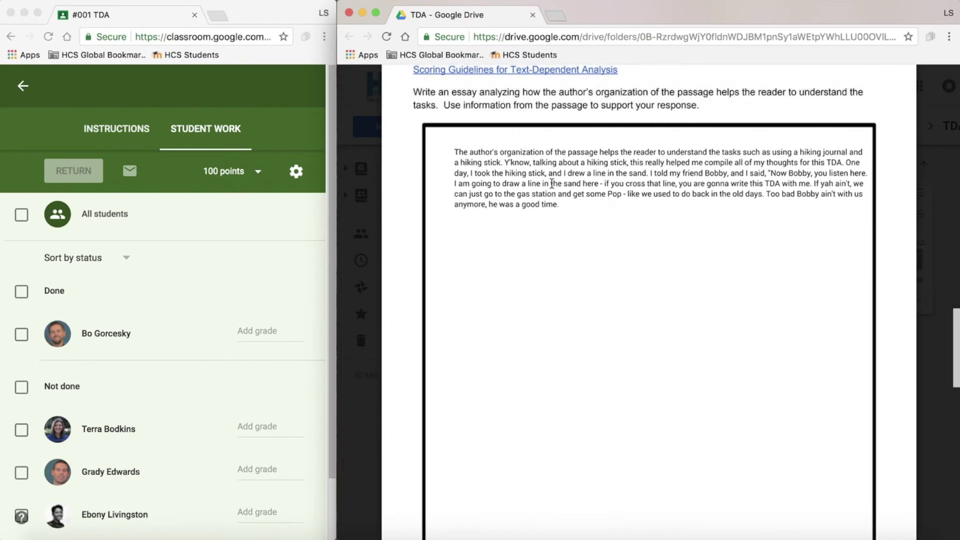
{"action": "scroll", "coordinate": [600, 215], "scroll_direction": "up", "scroll_amount": 2}
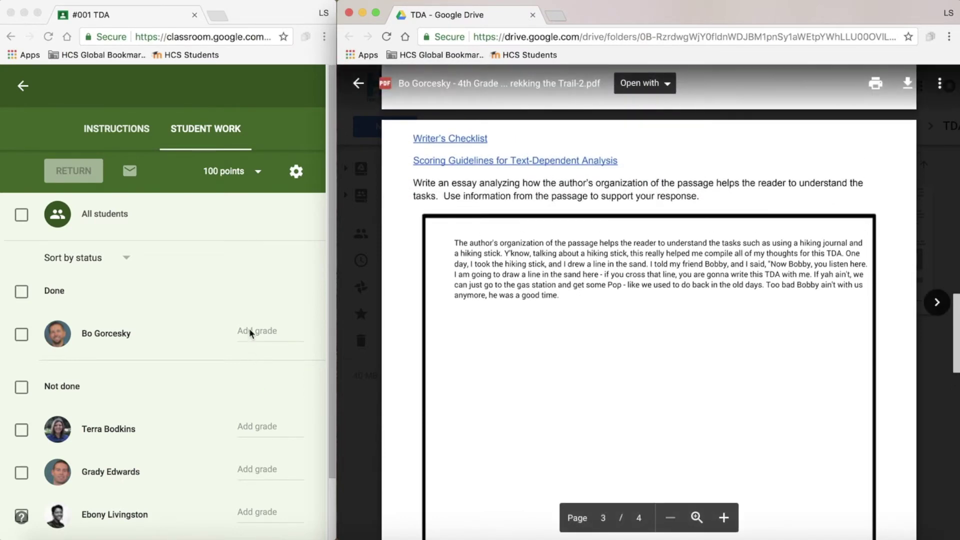
{"action": "left_click", "coordinate": [248, 332]}
Grade the completed submission 95/100 and return it with the private comment 'Good job!'
{"action": "left_click", "coordinate": [244, 329]}
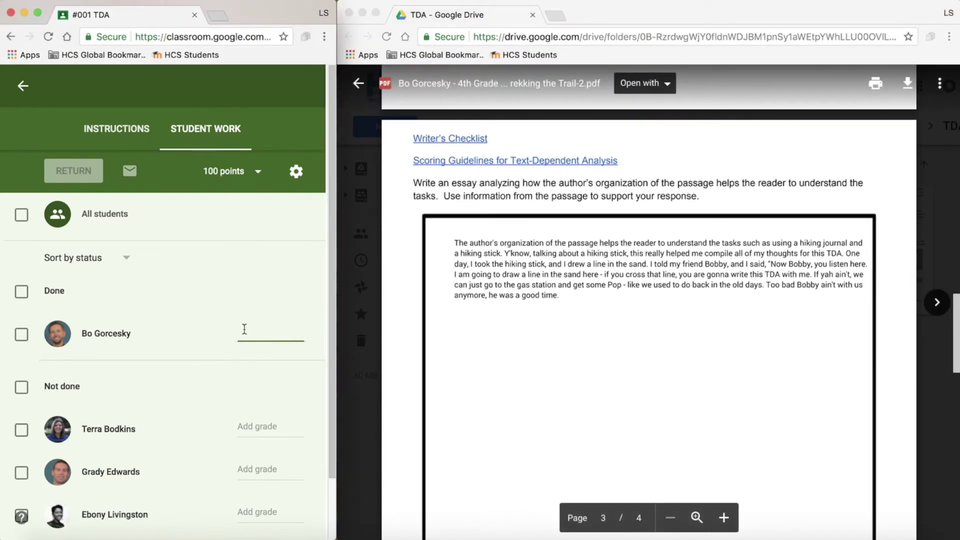
{"action": "type", "text": "95"}
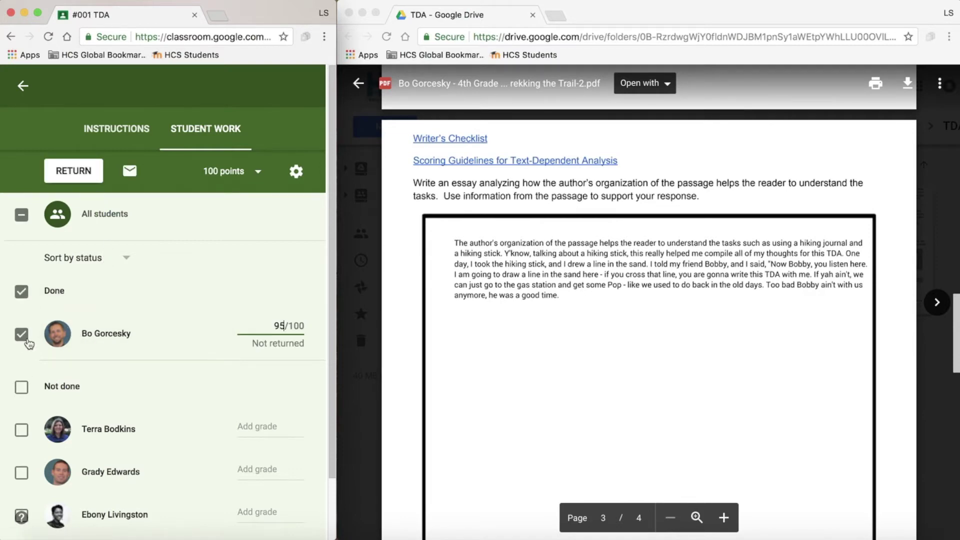
{"action": "left_click", "coordinate": [67, 175]}
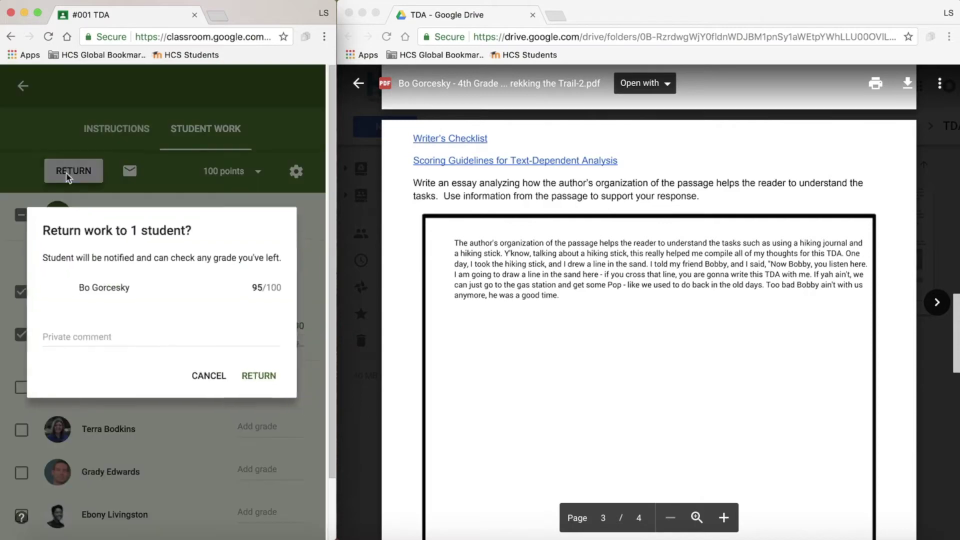
{"action": "left_click", "coordinate": [100, 341]}
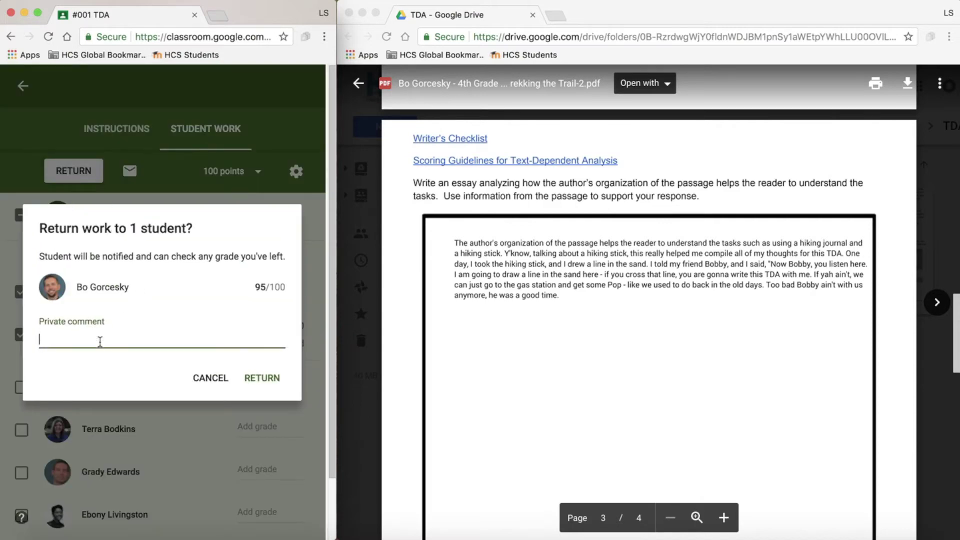
{"action": "type", "text": "Good job!"}
{"action": "left_click", "coordinate": [264, 378]}
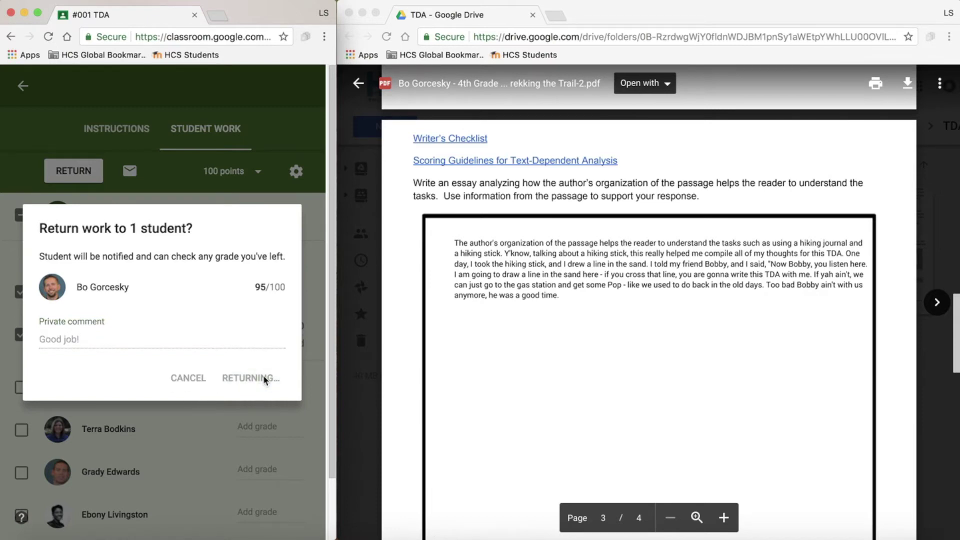
{"action": "left_click", "coordinate": [937, 303]}
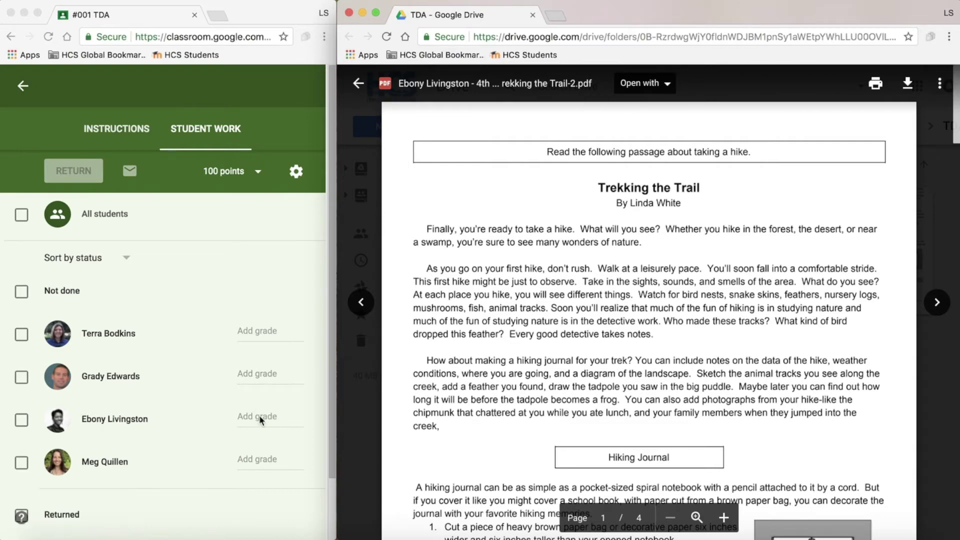
Step through the next two students' files in Drive, then close the Drive window
{"action": "left_click", "coordinate": [938, 303]}
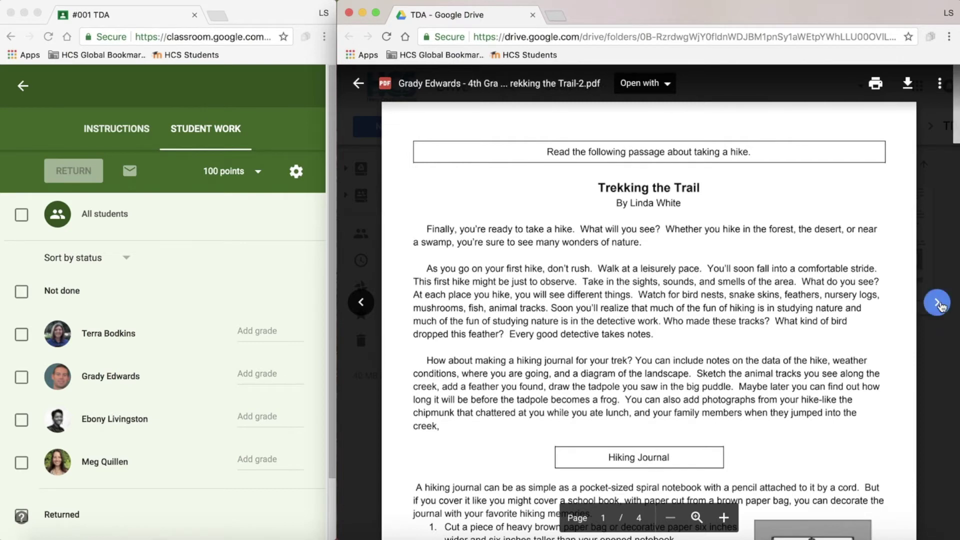
{"action": "left_click", "coordinate": [938, 303]}
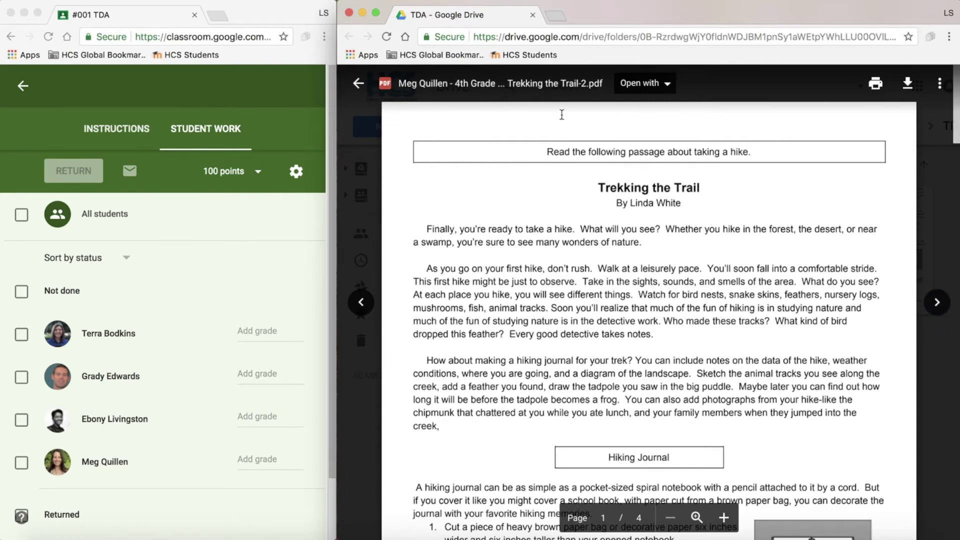
{"action": "left_click", "coordinate": [349, 16]}
{"action": "left_click_drag", "start_coordinate": [264, 14], "coordinate": [336, 14]}
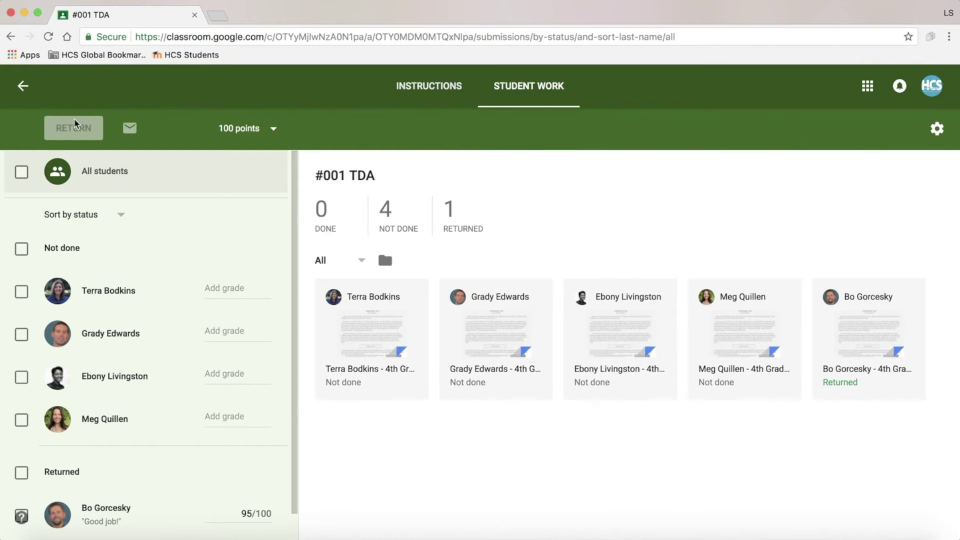
Go back to the Block 1 class stream and create a new blank assignment
{"action": "left_click", "coordinate": [22, 87]}
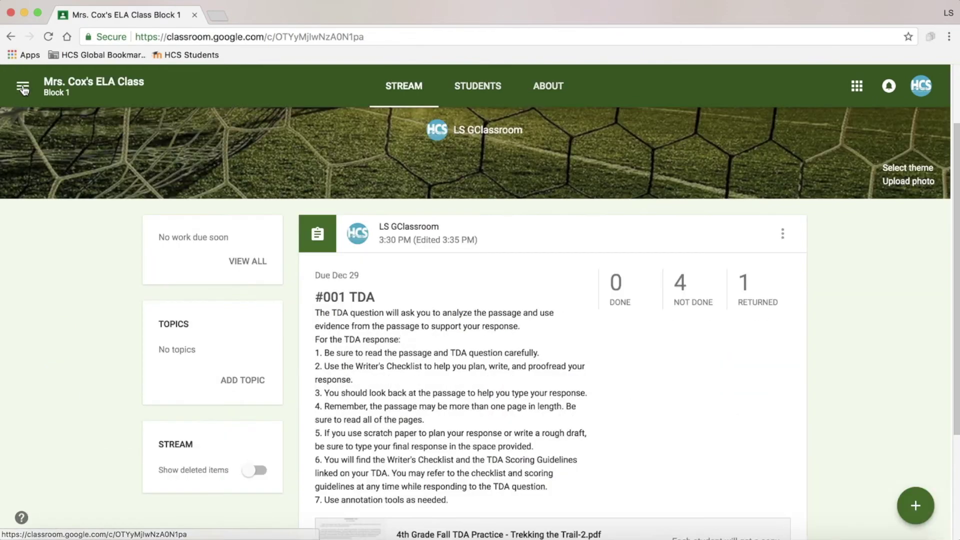
{"action": "scroll", "coordinate": [475, 313], "scroll_direction": "down", "scroll_amount": 2}
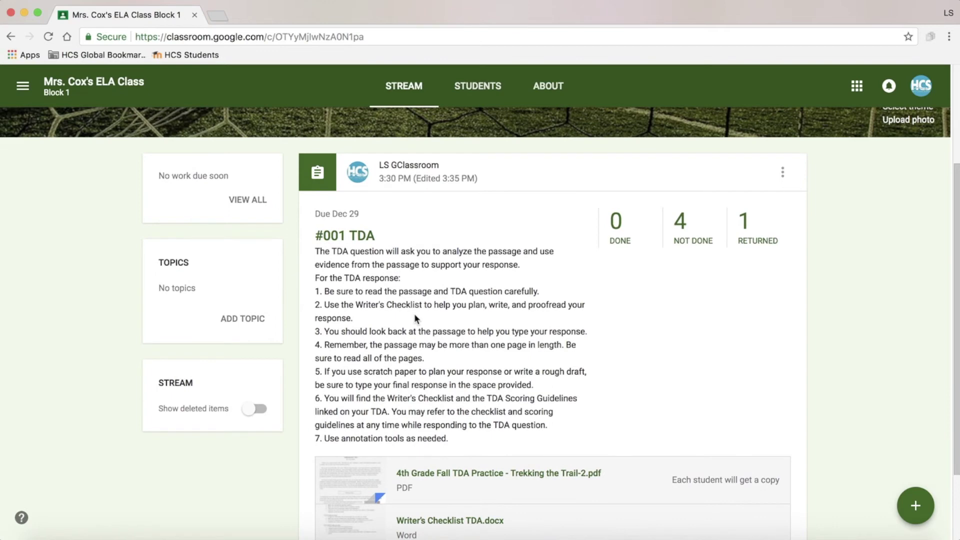
{"action": "scroll", "coordinate": [414, 313], "scroll_direction": "up", "scroll_amount": 3}
{"action": "mouse_move", "coordinate": [929, 520]}
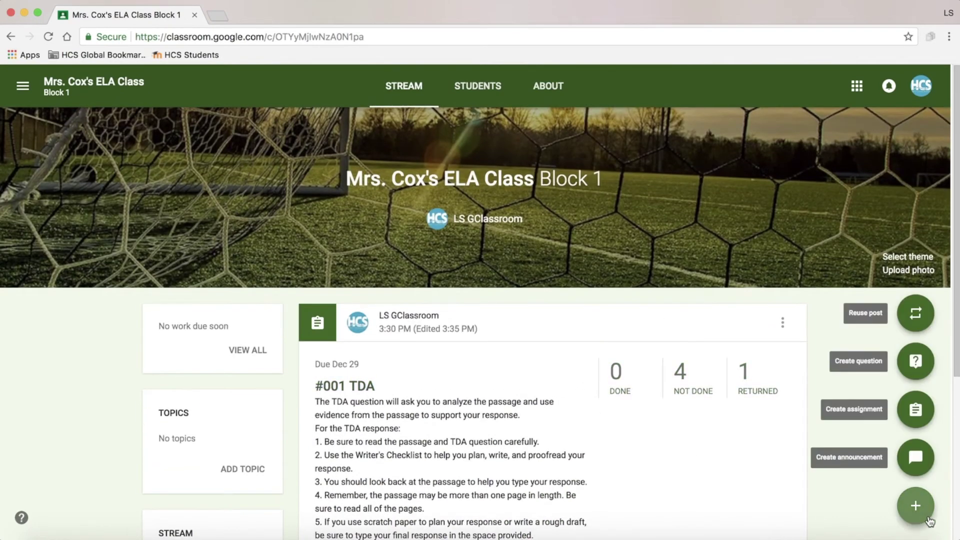
{"action": "left_click", "coordinate": [922, 410]}
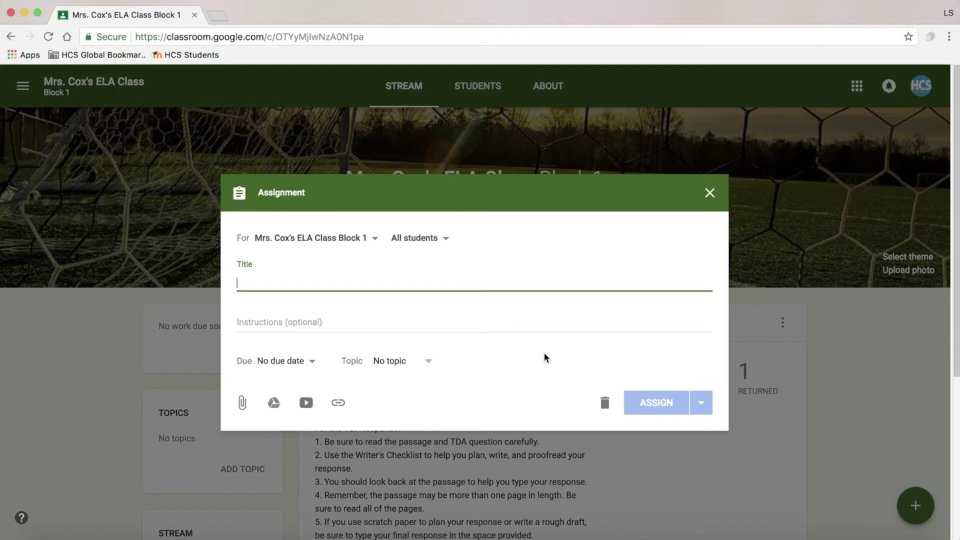
Title the assignment #002 TDA and restrict it to three selected Block 1 students
{"action": "type", "text": "#002 TDA"}
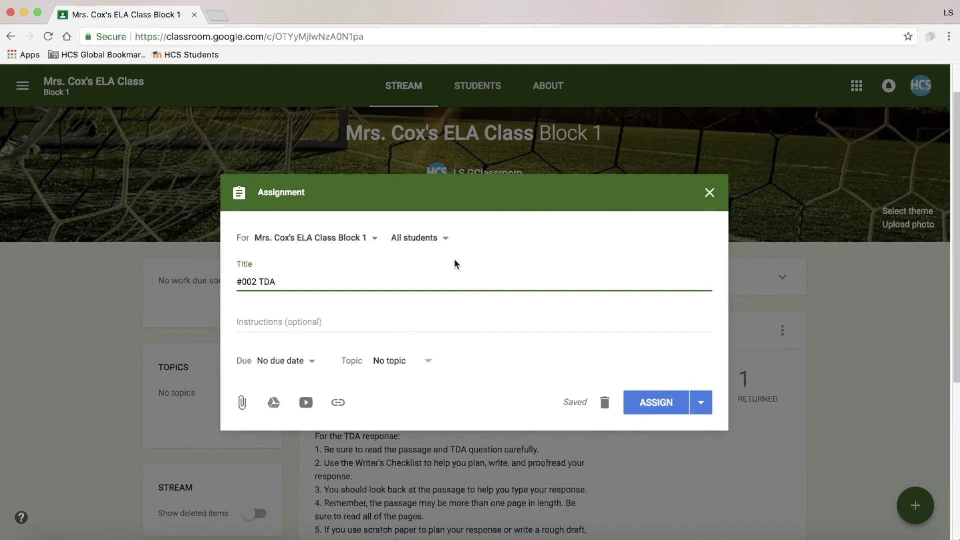
{"action": "left_click", "coordinate": [444, 240]}
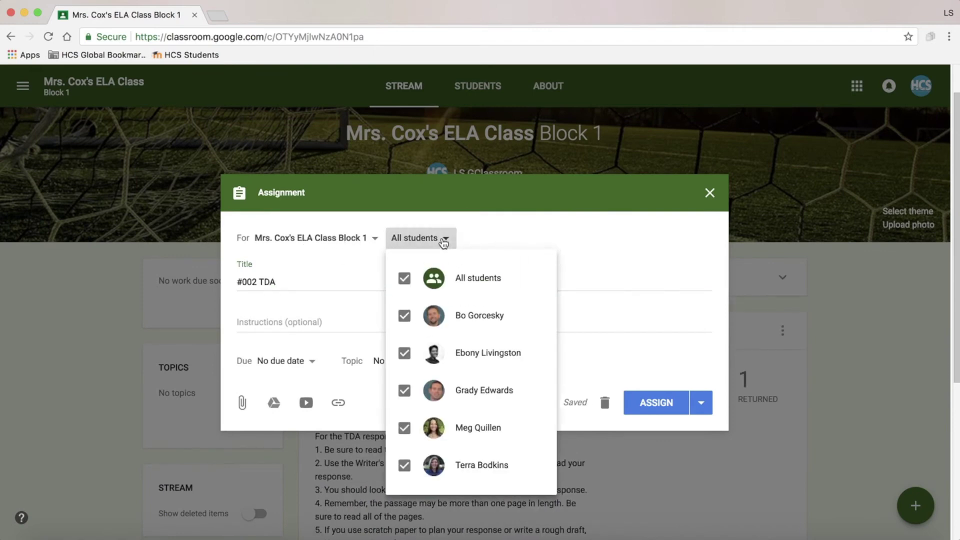
{"action": "left_click", "coordinate": [405, 278]}
{"action": "left_click", "coordinate": [405, 316]}
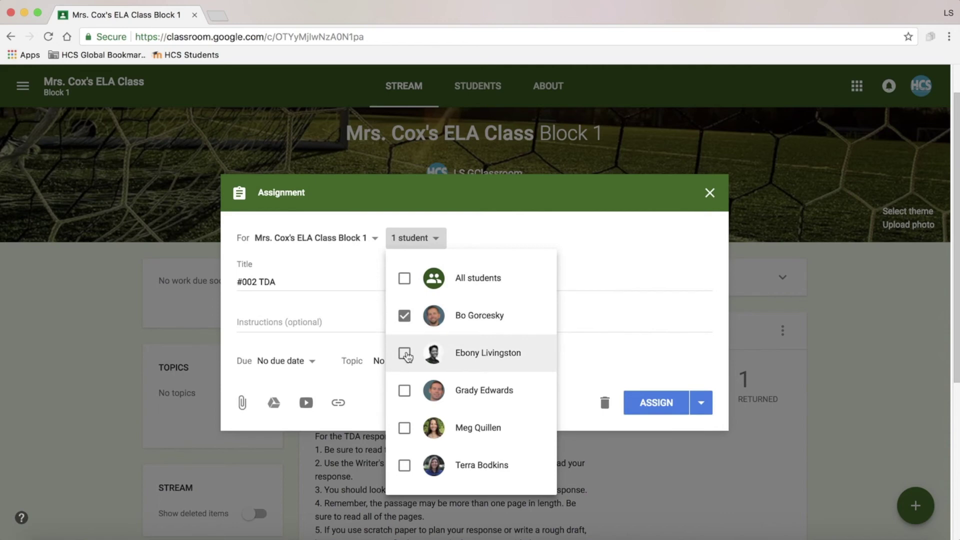
{"action": "left_click", "coordinate": [405, 354]}
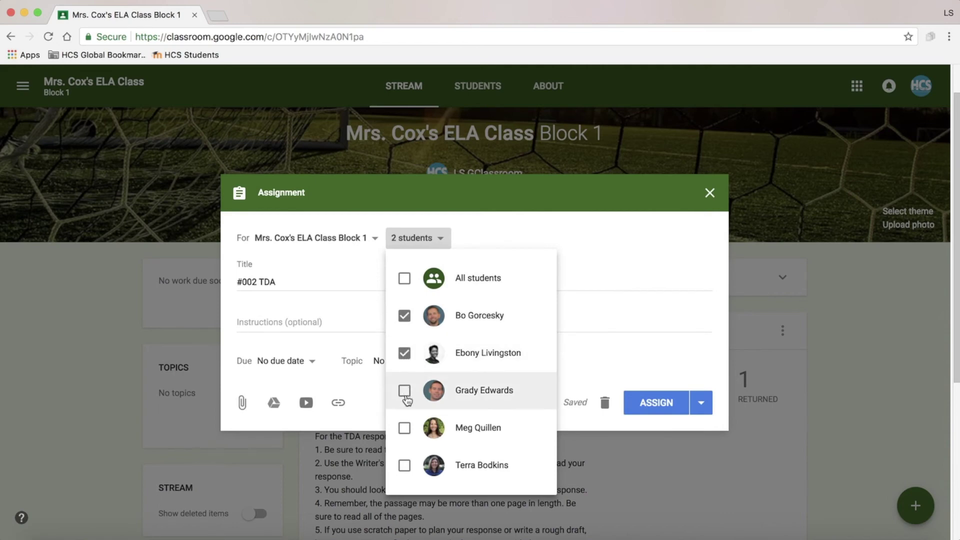
{"action": "left_click", "coordinate": [405, 395]}
{"action": "left_click", "coordinate": [626, 247]}
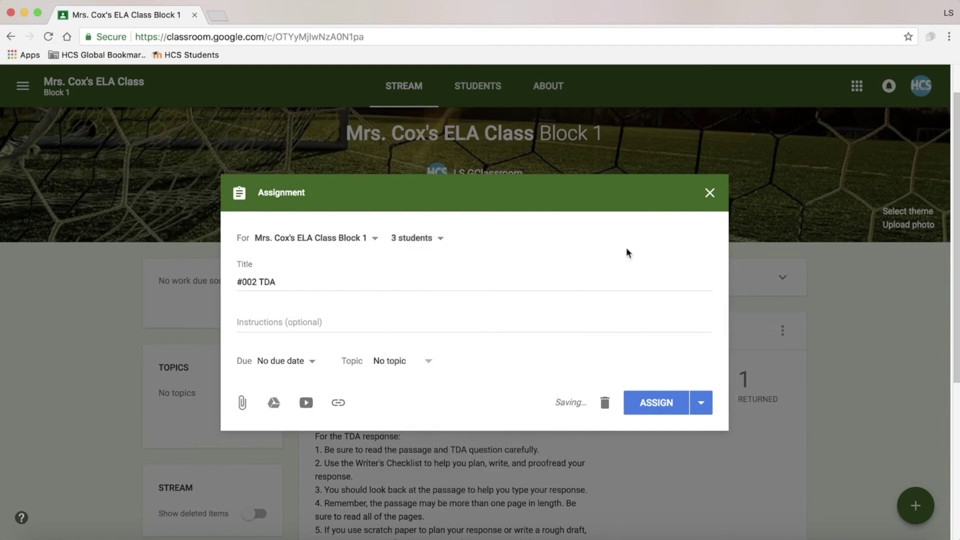
Add Block 2 to the assignment's classes, then remove it so only Block 1 remains
{"action": "left_click", "coordinate": [365, 243]}
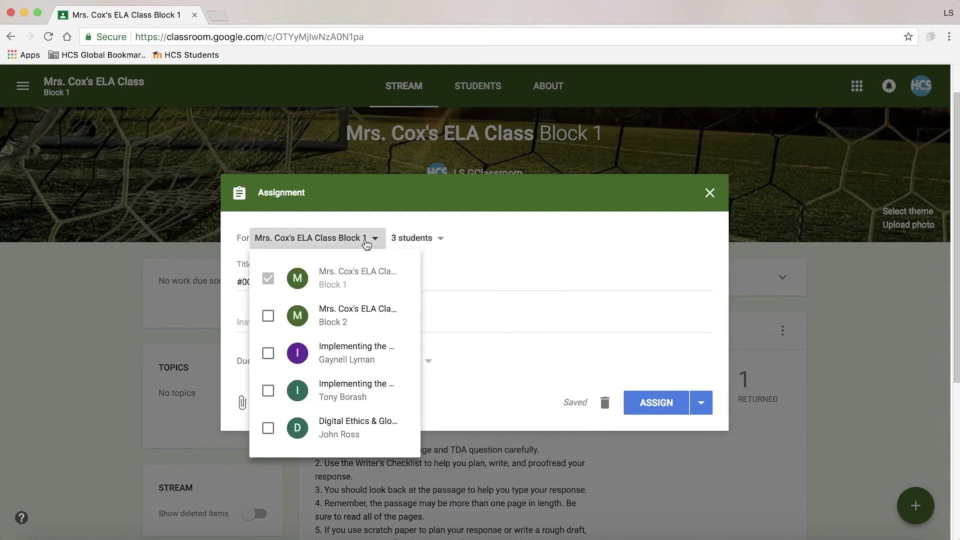
{"action": "left_click", "coordinate": [268, 317]}
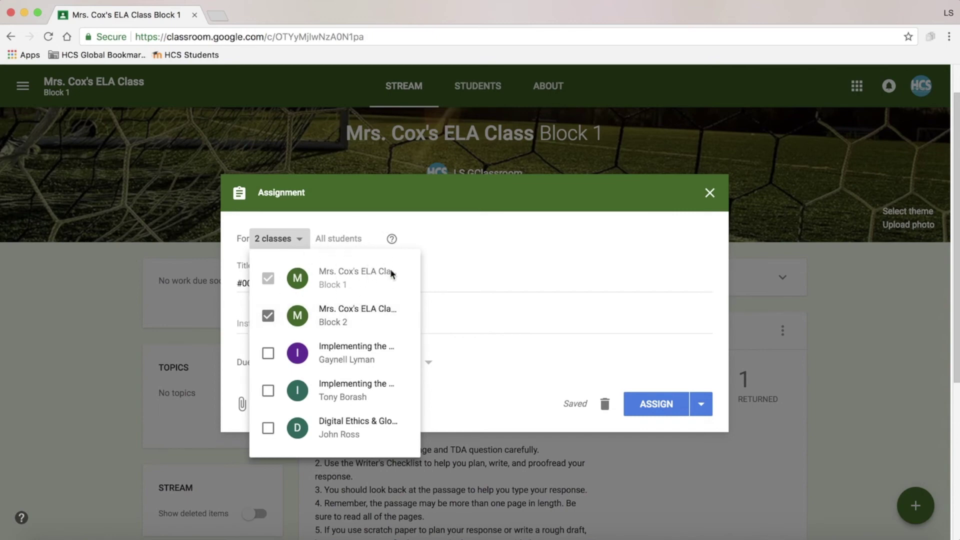
{"action": "left_click", "coordinate": [460, 259]}
{"action": "left_click", "coordinate": [288, 240]}
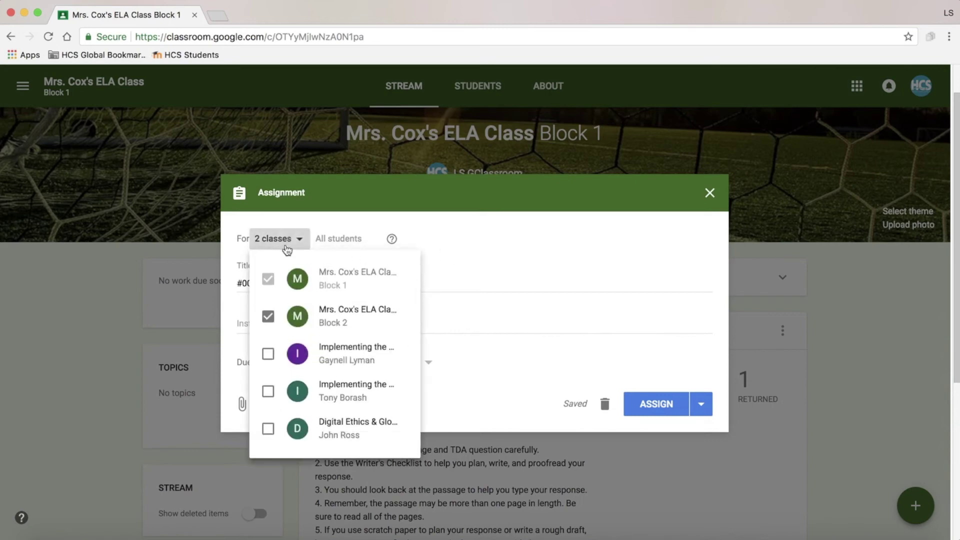
{"action": "left_click", "coordinate": [269, 314]}
Reselect the same three students in place of All students for #002 TDA
{"action": "left_click", "coordinate": [473, 246]}
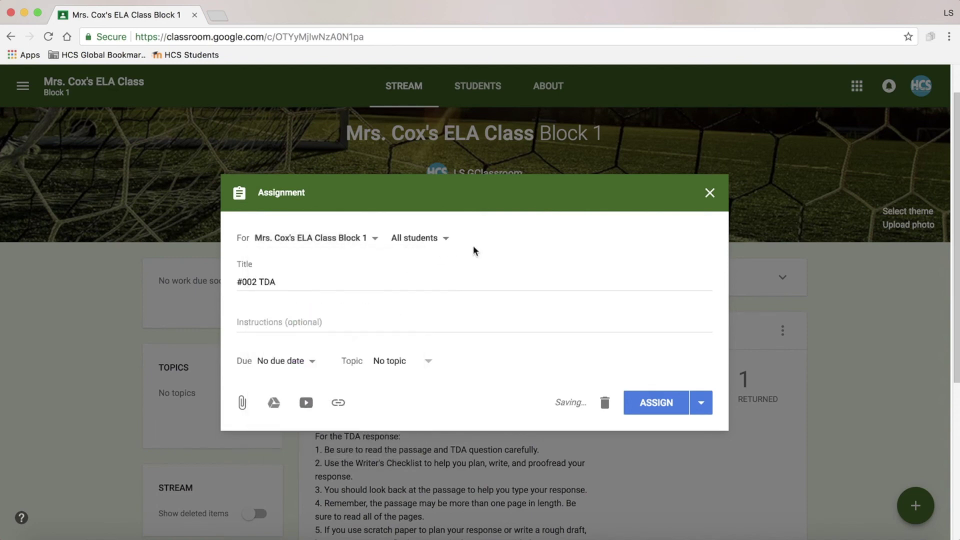
{"action": "left_click", "coordinate": [419, 239]}
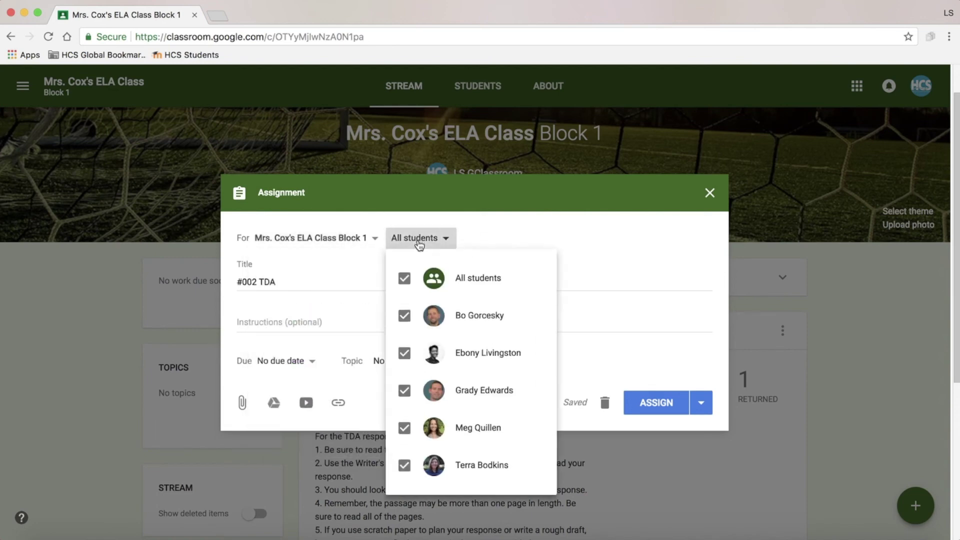
{"action": "left_click", "coordinate": [405, 278]}
{"action": "left_click", "coordinate": [405, 316]}
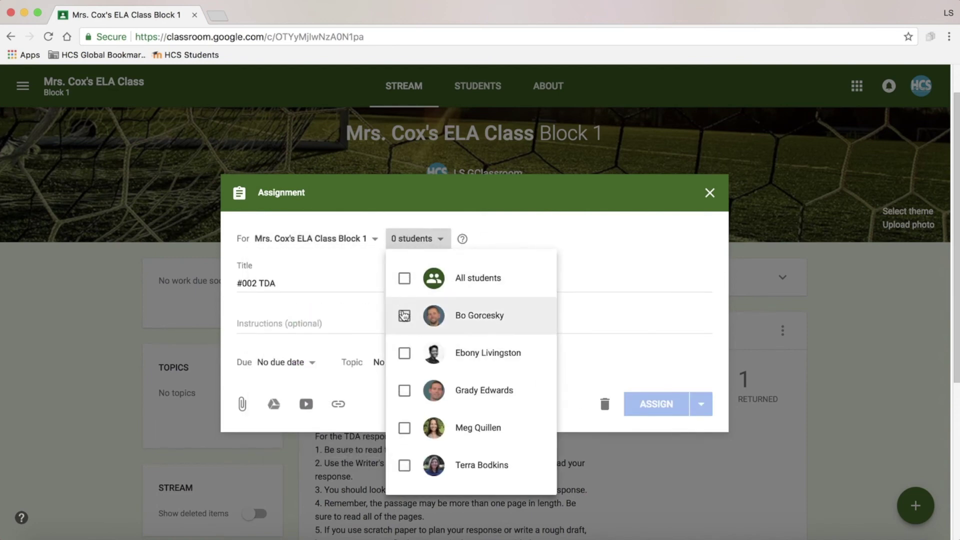
{"action": "left_click", "coordinate": [404, 356]}
{"action": "left_click", "coordinate": [404, 391]}
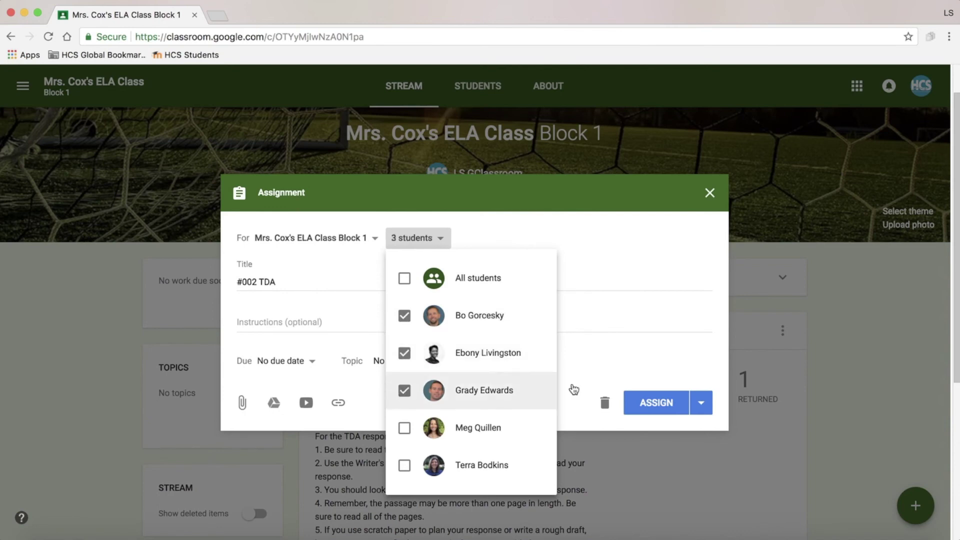
{"action": "left_click", "coordinate": [635, 328]}
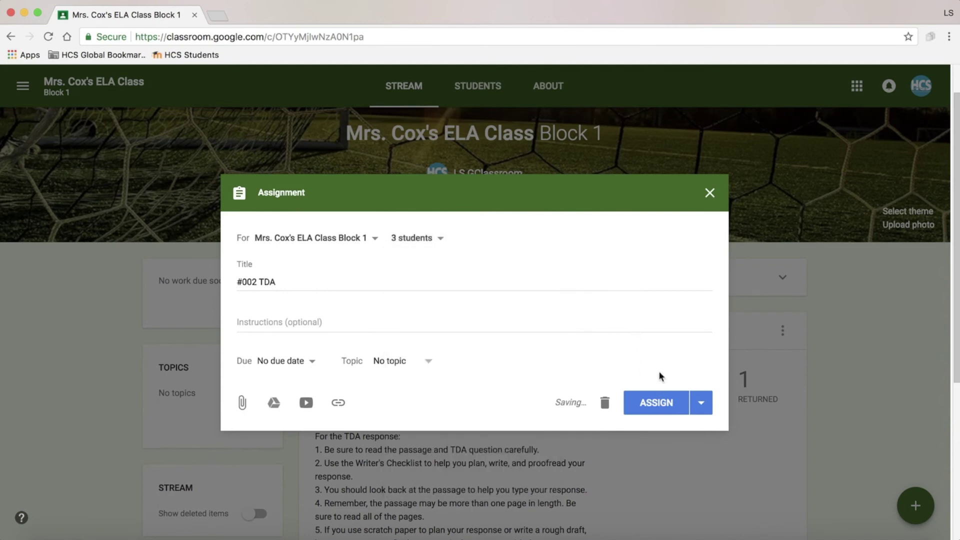
Assign #002 TDA and check that it appears in the Block 1 stream
{"action": "left_click", "coordinate": [648, 409]}
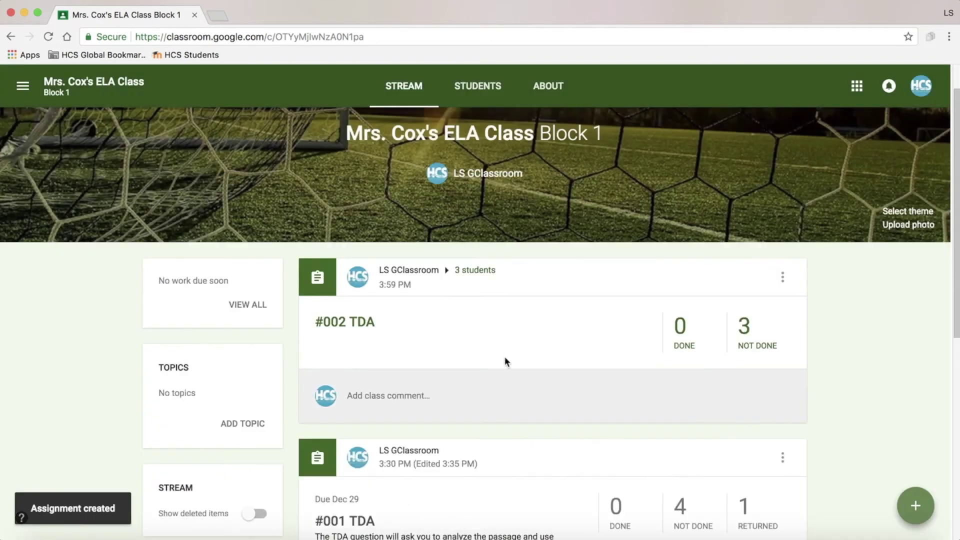
{"action": "scroll", "coordinate": [506, 360], "scroll_direction": "down", "scroll_amount": 2}
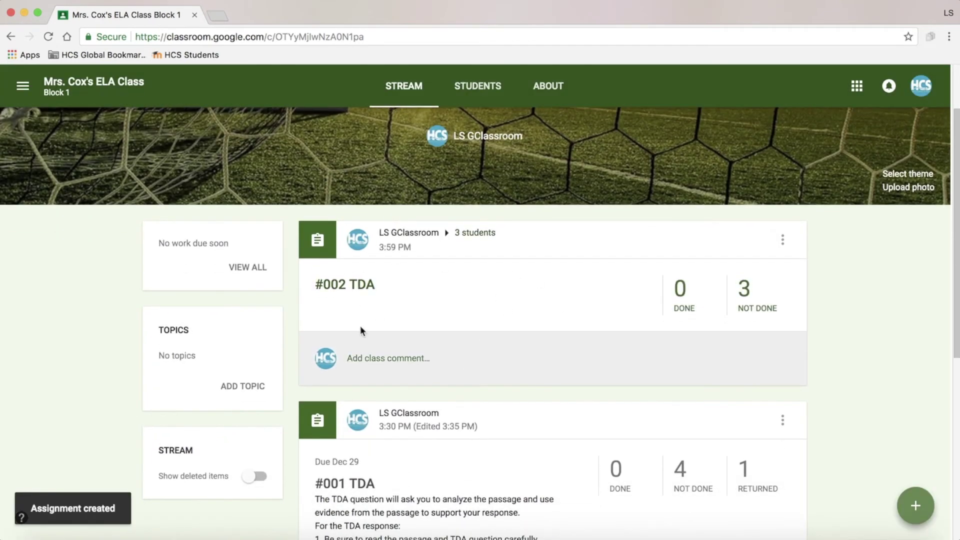
{"action": "scroll", "coordinate": [397, 331], "scroll_direction": "up", "scroll_amount": 3}
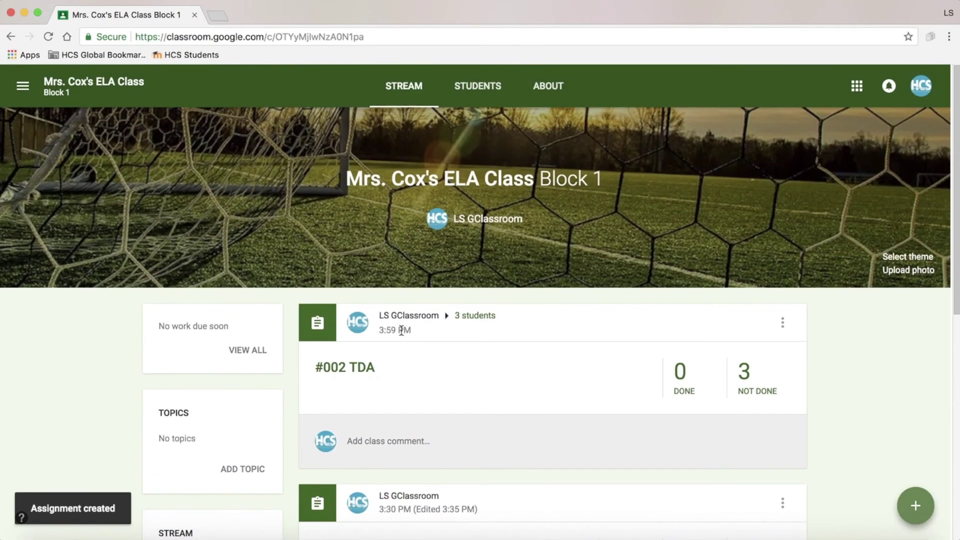
{"action": "left_click", "coordinate": [23, 89]}
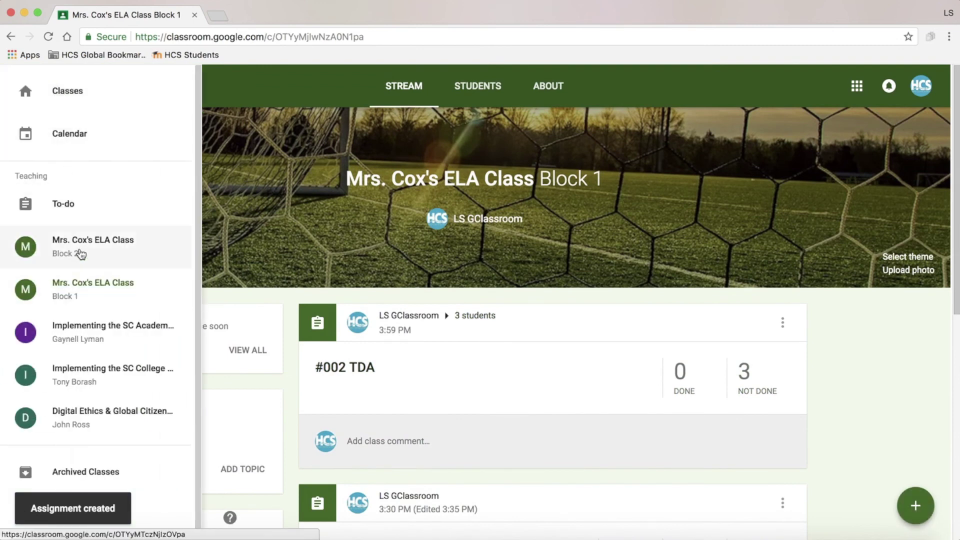
Switch to Block 2 and reuse the #002 TDA post from Block 1 as a new assignment
{"action": "left_click", "coordinate": [80, 254]}
{"action": "left_click", "coordinate": [929, 508]}
{"action": "left_click", "coordinate": [922, 314]}
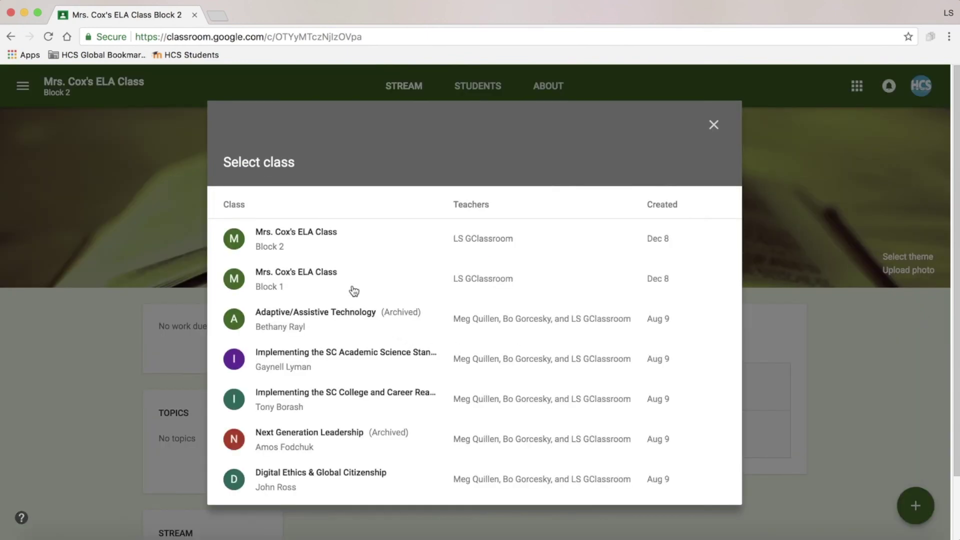
{"action": "left_click", "coordinate": [295, 274]}
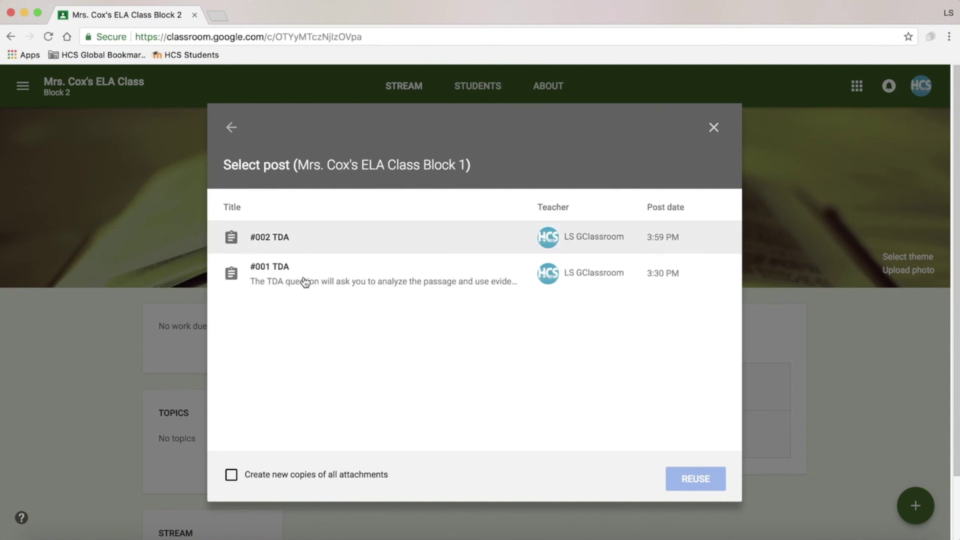
{"action": "left_click", "coordinate": [279, 237]}
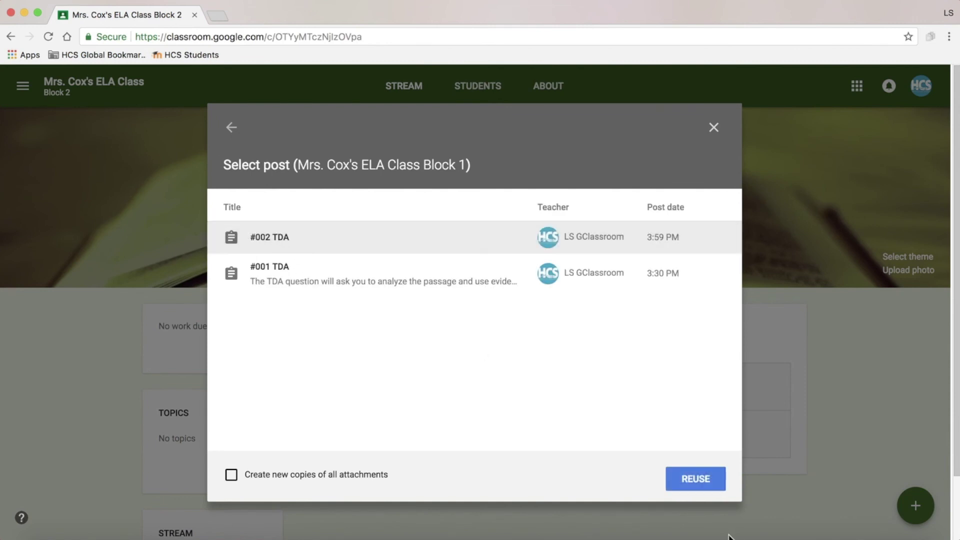
{"action": "left_click", "coordinate": [693, 479]}
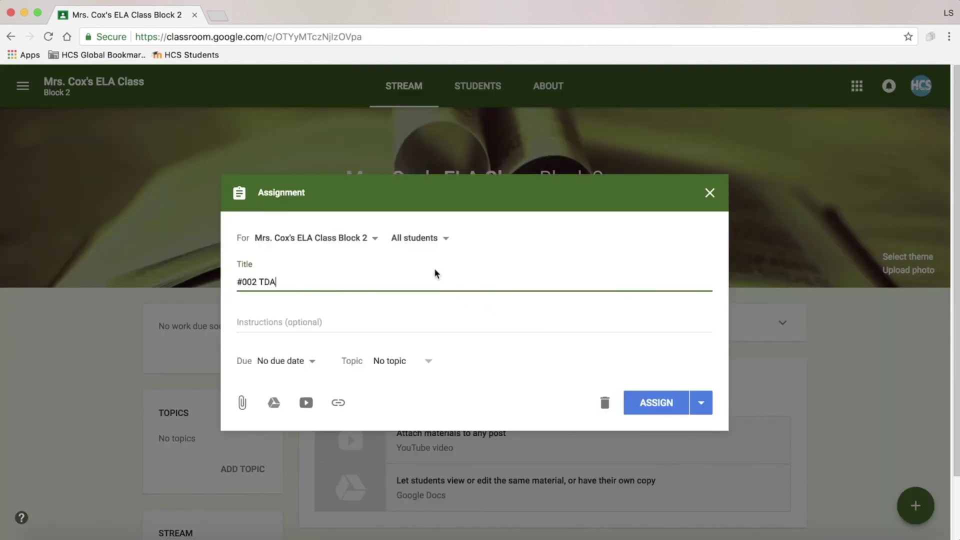
Check the recipient students, close the reused #002 TDA draft unposted, and open the class list
{"action": "left_click", "coordinate": [403, 238]}
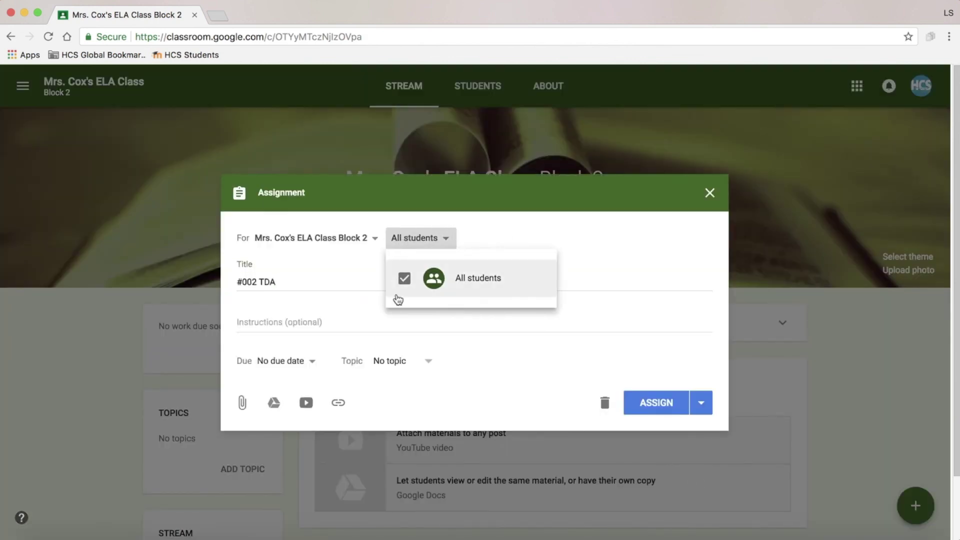
{"action": "left_click", "coordinate": [495, 243]}
{"action": "left_click", "coordinate": [709, 193]}
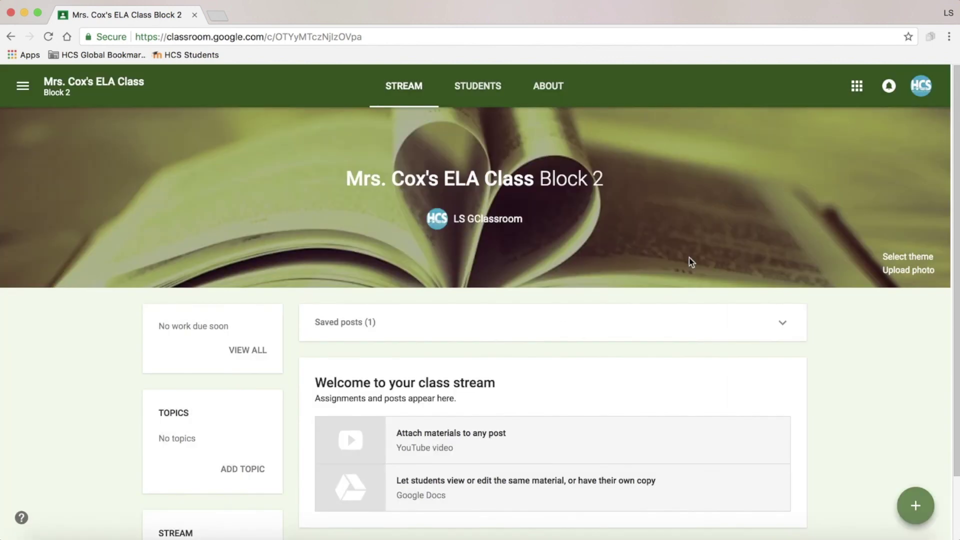
{"action": "scroll", "coordinate": [550, 280], "scroll_direction": "down", "scroll_amount": 1}
{"action": "left_click", "coordinate": [19, 85]}
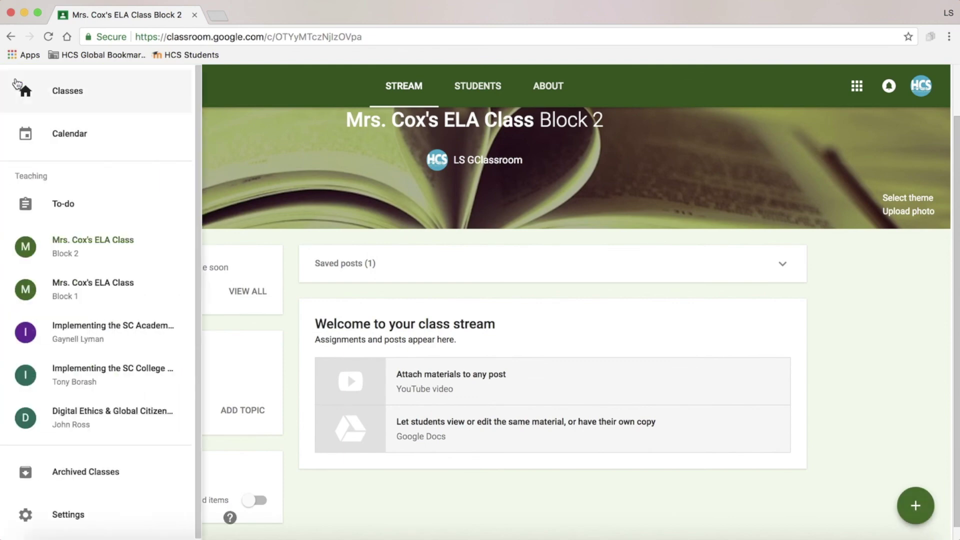